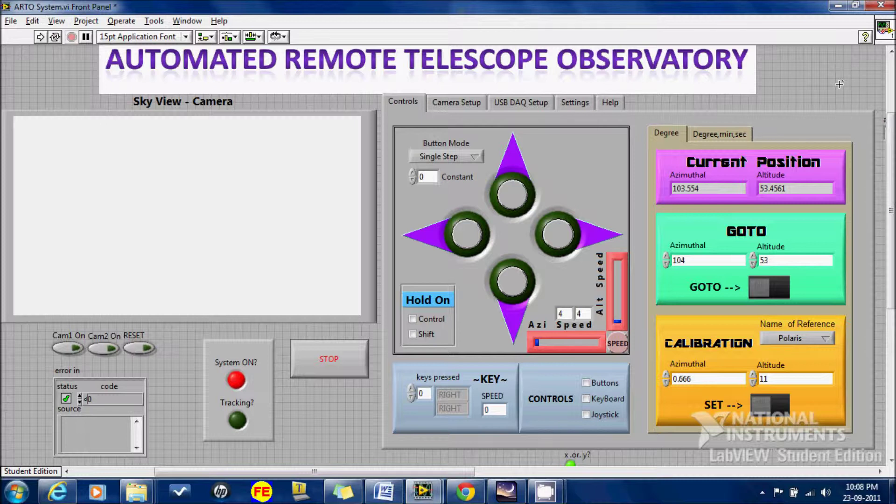
Run ARTO System.vi so the telescope-control front panel goes live.
click(40, 38)
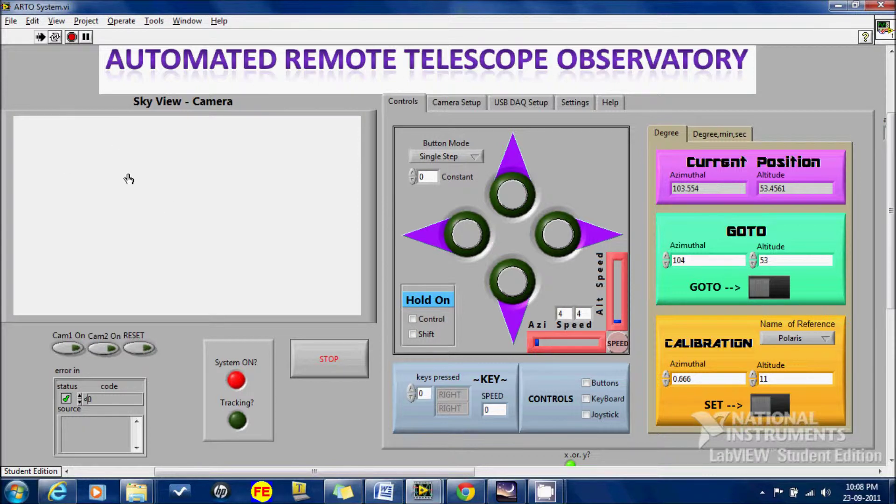
click(449, 105)
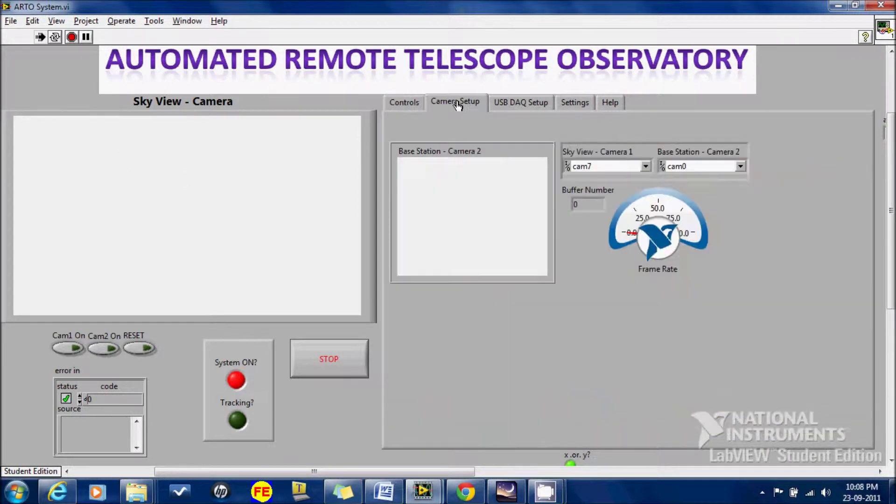
click(520, 106)
click(581, 109)
click(605, 104)
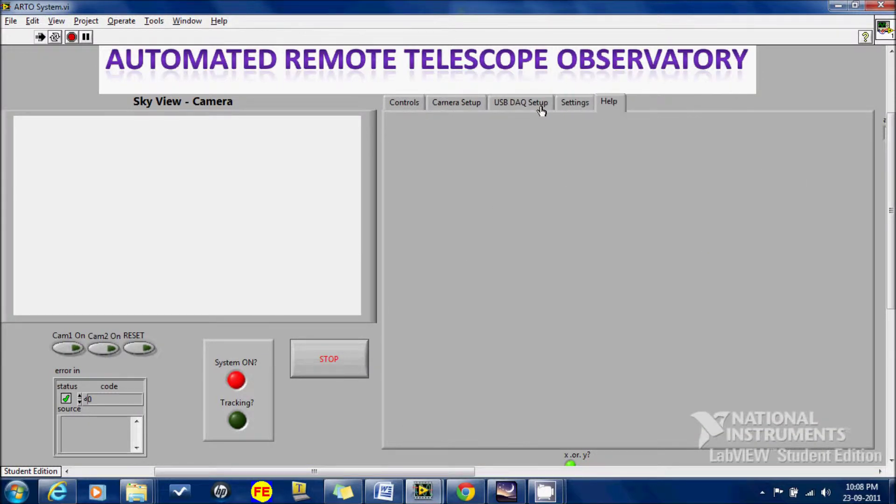
click(540, 110)
click(446, 103)
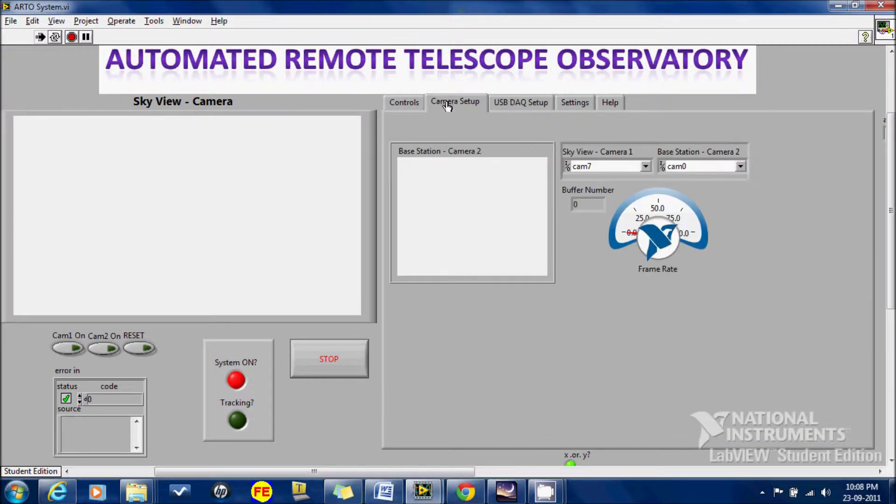
click(419, 104)
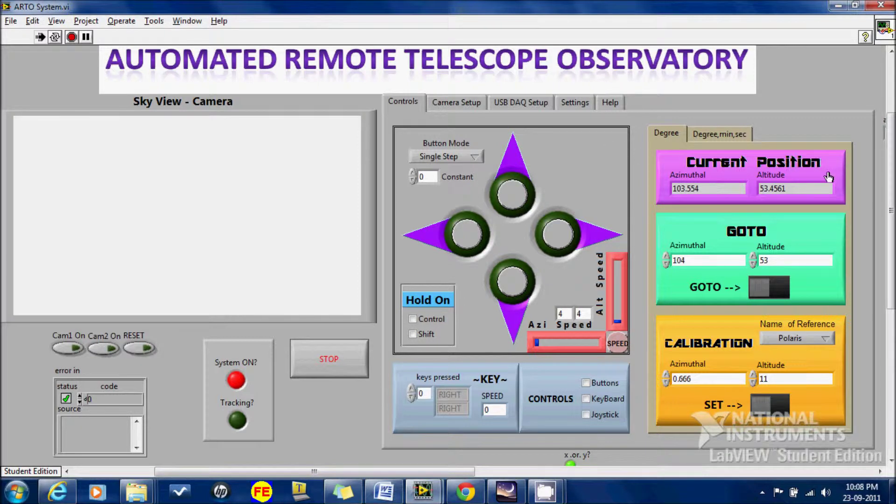
Check the current position readings, azimuthal 103.554 and altitude 53.4561.
double_click(792, 187)
double_click(692, 187)
click(717, 188)
Choose Polaris as the Name of Reference, with calibration azimuthal 0.666 and altitude 11.
click(798, 343)
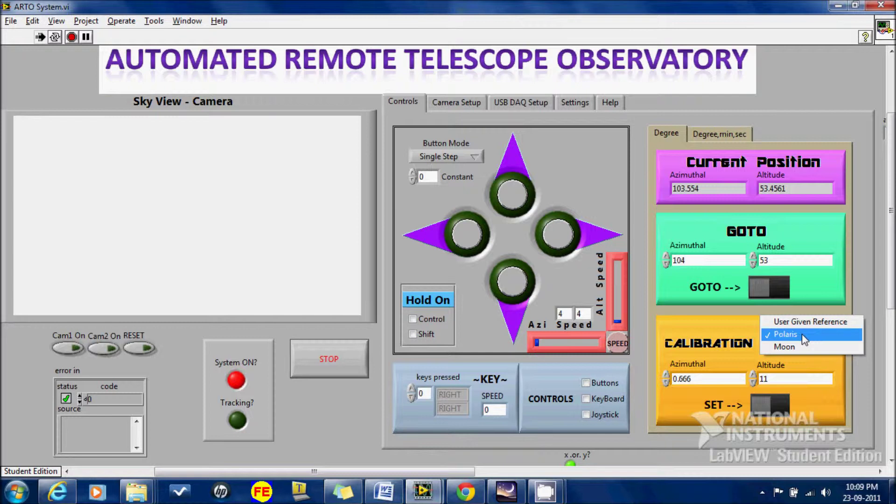
click(802, 334)
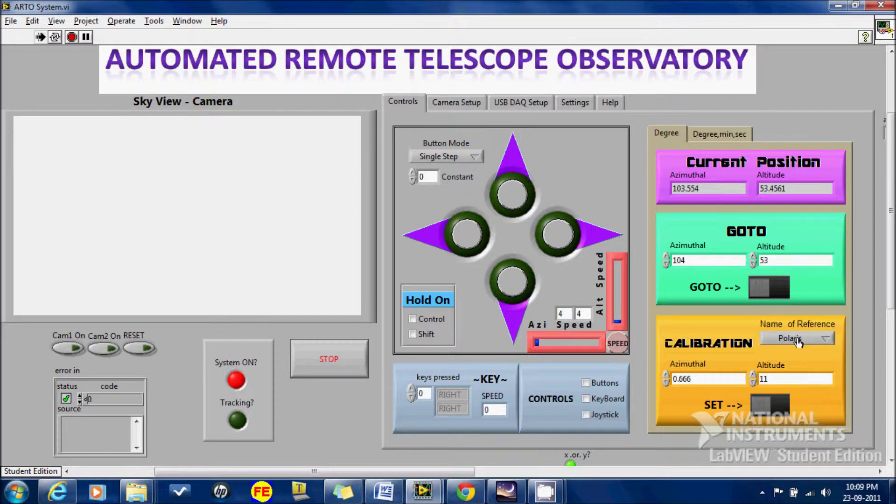
click(791, 347)
click(795, 334)
double_click(705, 378)
double_click(762, 379)
click(780, 379)
mouse_move(517, 489)
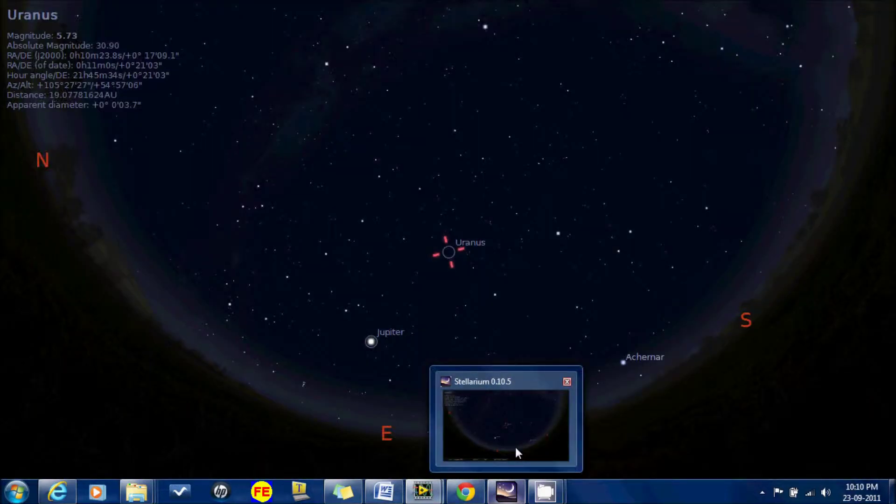
Pan the full-screen Stellarium sky past Jupiter and Uranus toward the north.
click(515, 444)
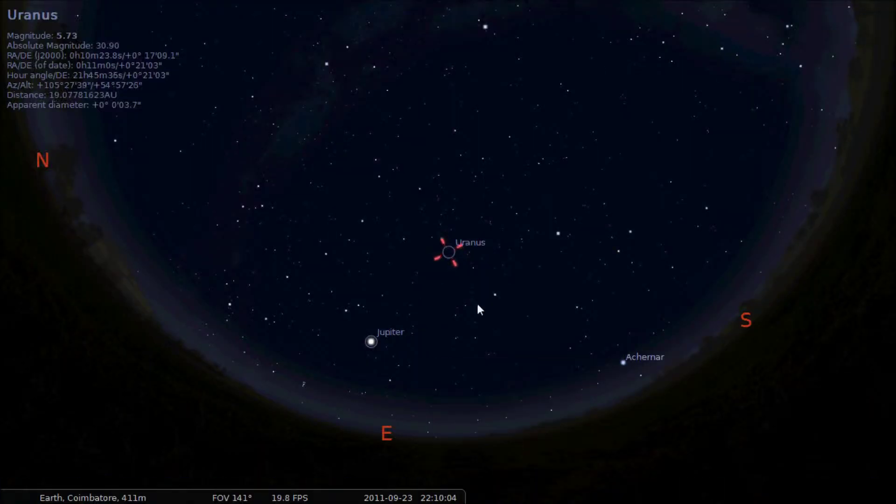
drag(492, 341, 508, 246)
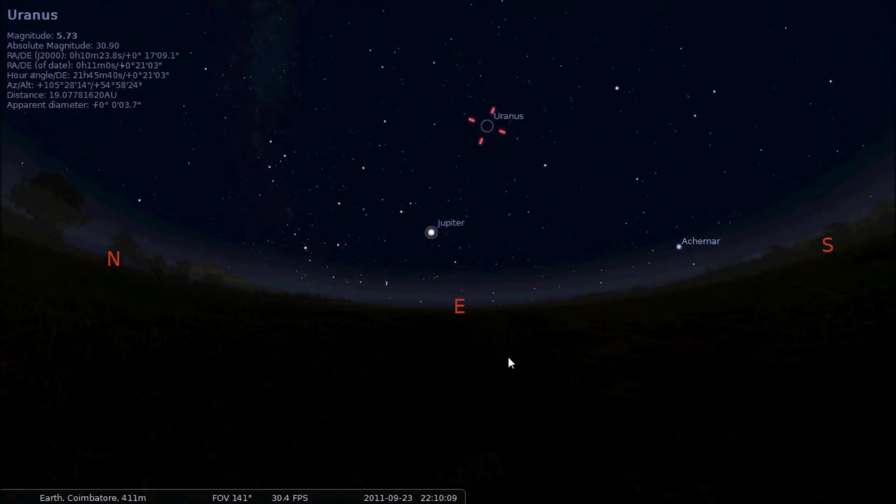
drag(707, 326, 653, 329)
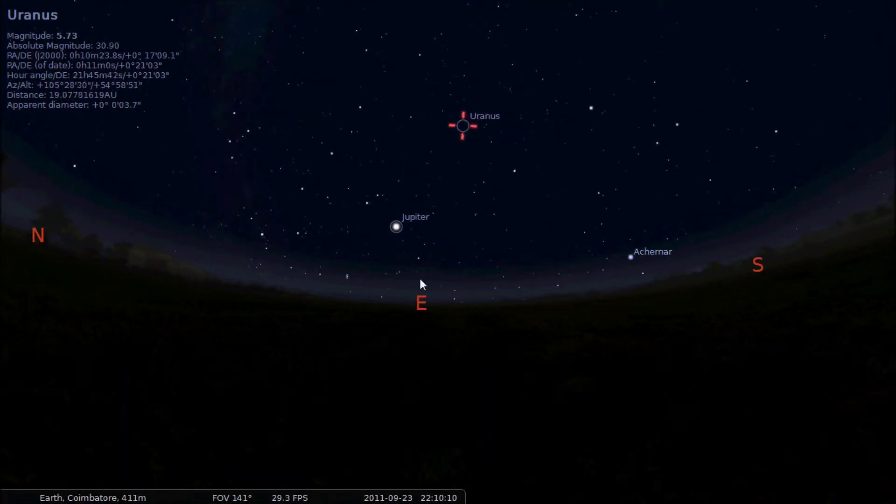
click(410, 210)
click(464, 131)
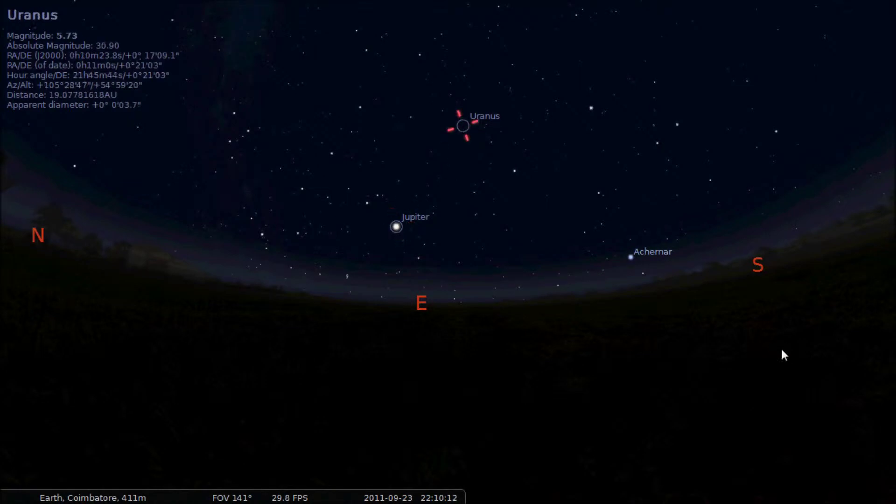
drag(782, 355, 549, 357)
key(Right)
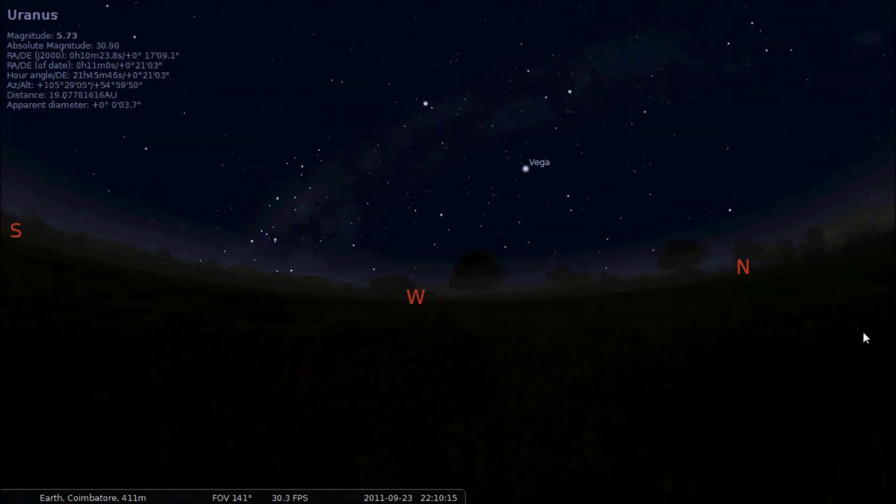
drag(616, 337, 511, 263)
Select Polaris, centre and zoom in to read Az/Alt +0°39'55"/+11°13'.
click(512, 255)
key(space)
key(slash)
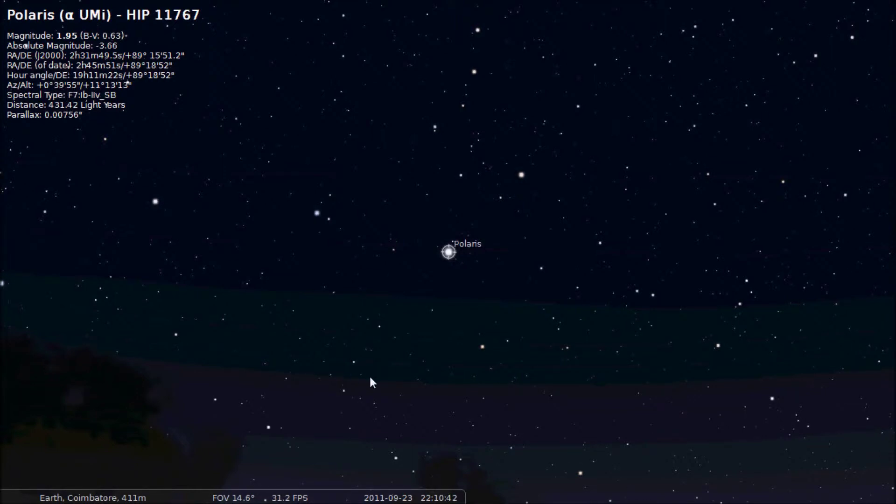
key(super)
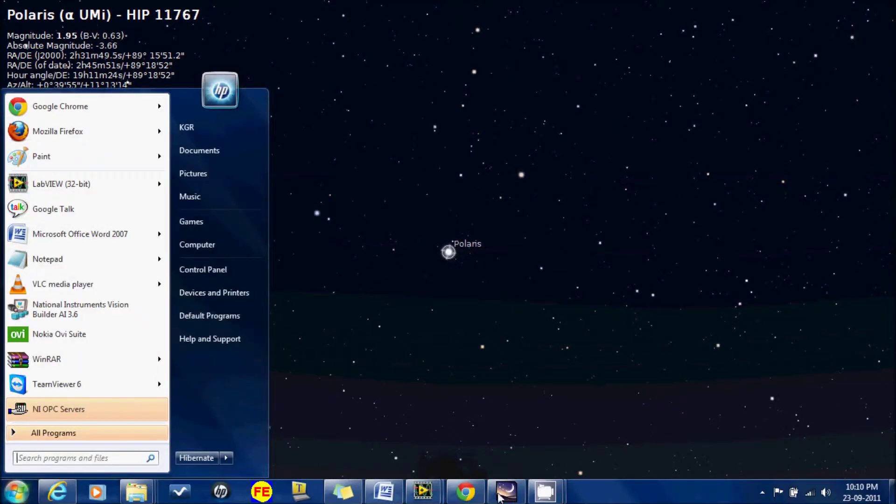
Bring the ARTO panel forward and jog the telescope in azimuth and altitude.
click(422, 490)
click(401, 443)
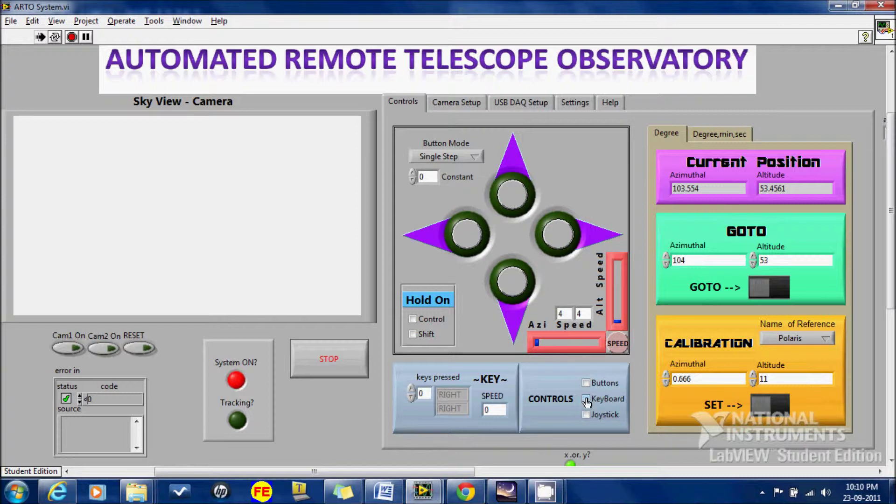
click(466, 241)
click(499, 210)
click(481, 235)
click(512, 204)
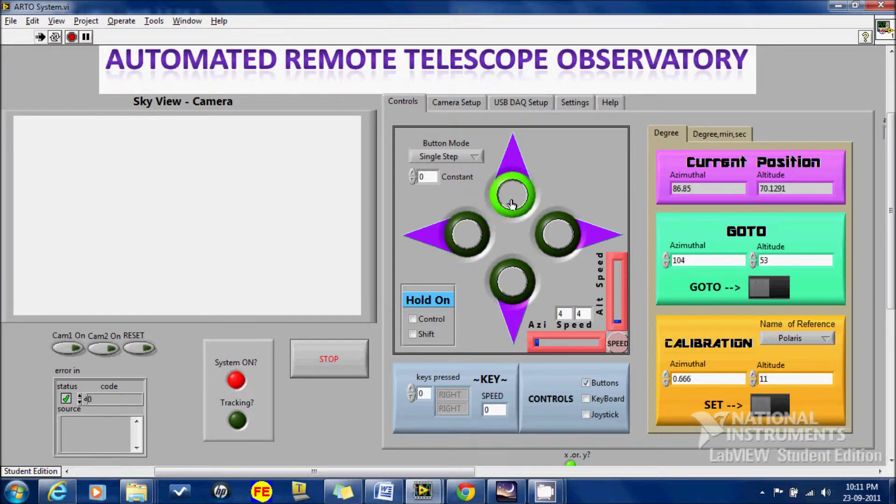
click(554, 239)
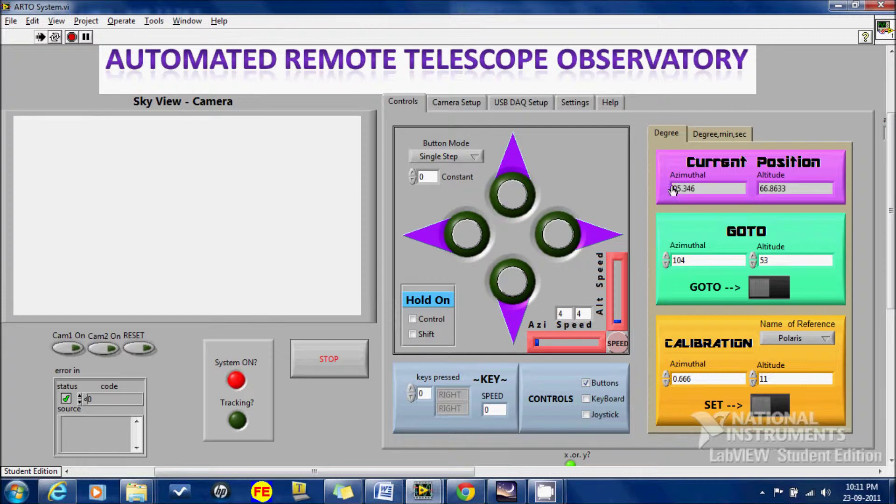
drag(692, 188, 720, 187)
click(801, 188)
Apply the Polaris calibration so the position reads 0.666/11, then disable manual Buttons.
click(761, 408)
double_click(691, 189)
double_click(771, 188)
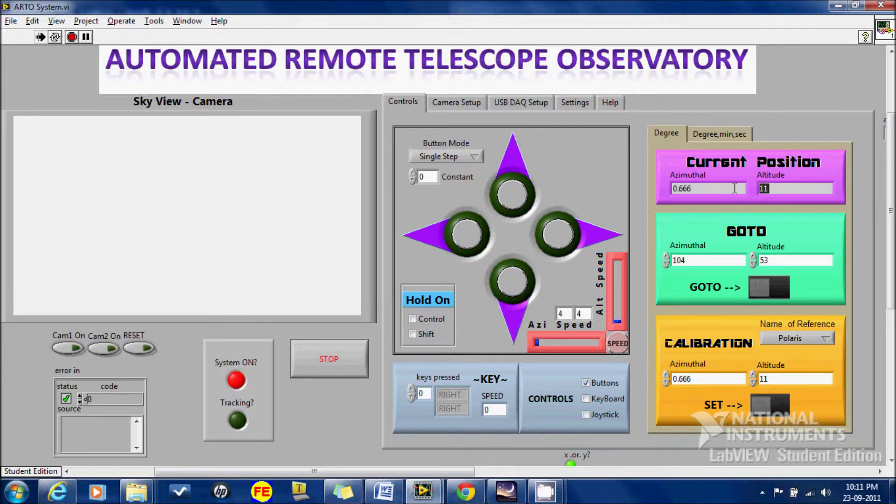
click(586, 383)
Centre and zoom in on Jupiter in Stellarium, reading Az/Alt about +80°16'/+23°53'.
click(513, 494)
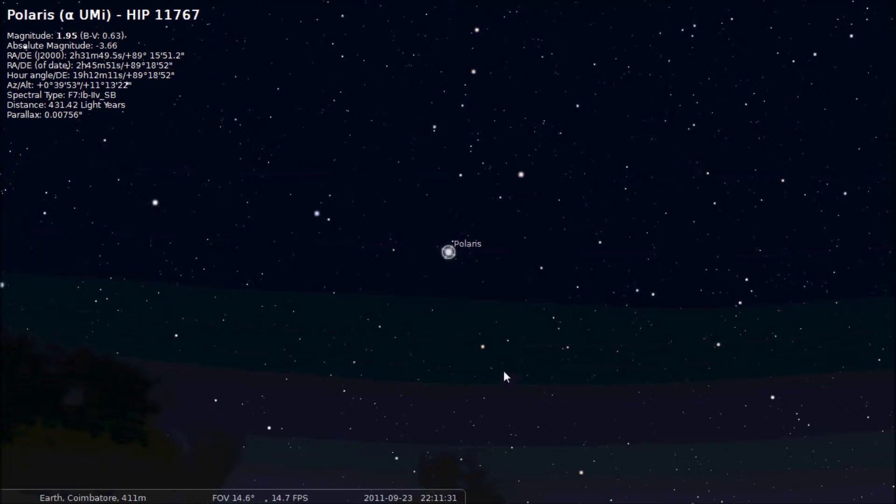
key(Page_Down)
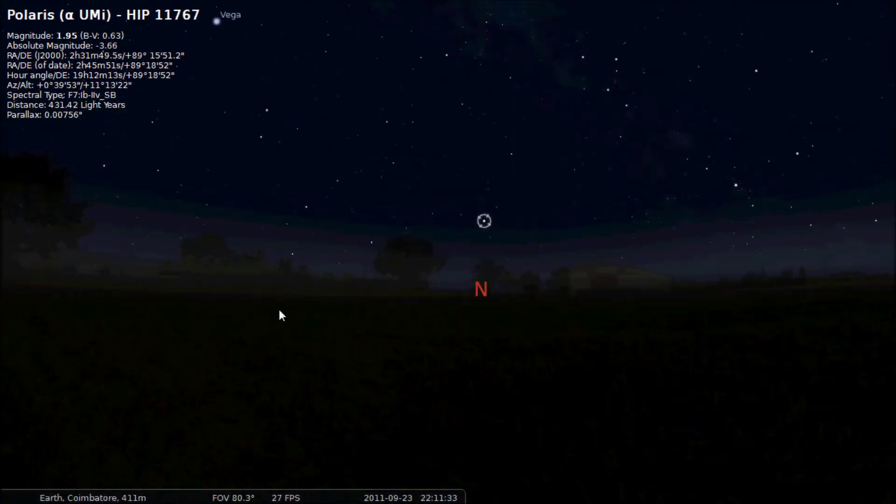
key(Left)
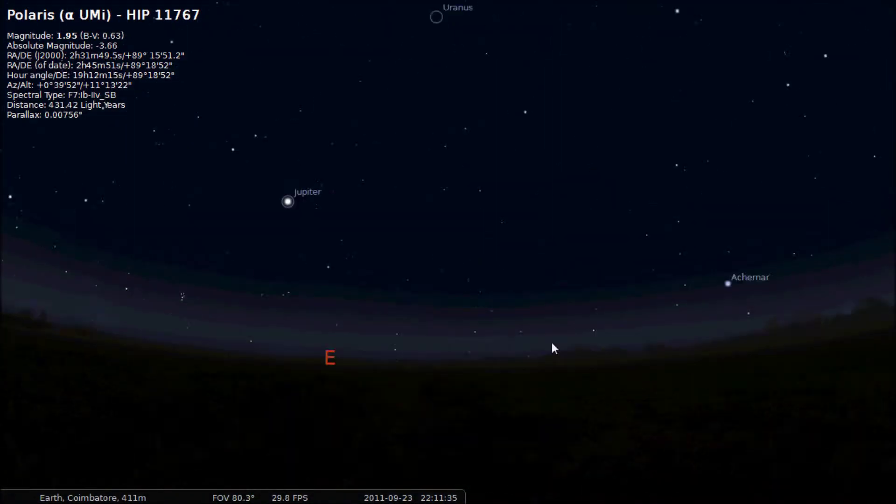
click(424, 225)
key(slash)
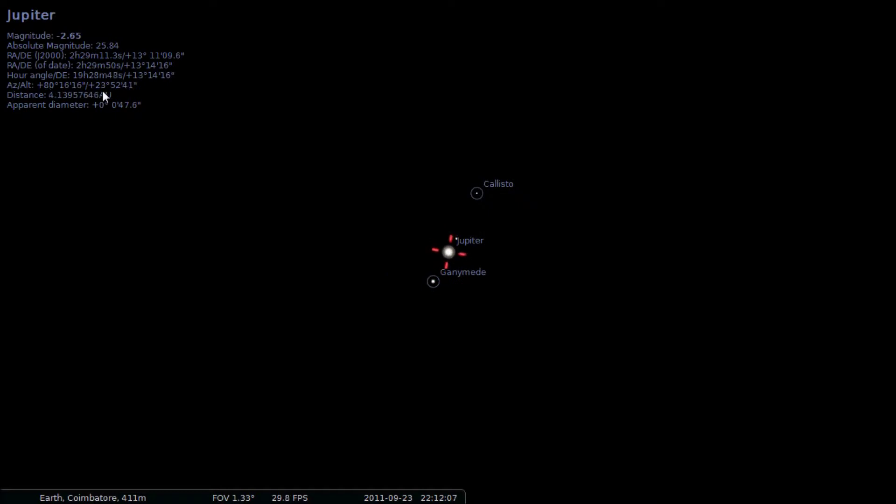
Switch from Stellarium back to the open LabVIEW windows.
mouse_move(386, 495)
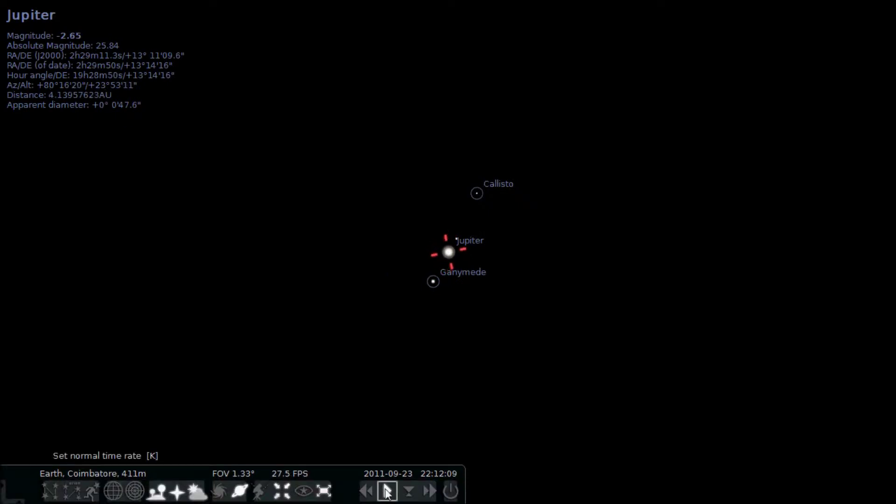
key(super)
click(422, 491)
Set the GOTO target to azimuth 80, altitude 23, with azimuth speed 11 and altitude speed 16.
click(379, 441)
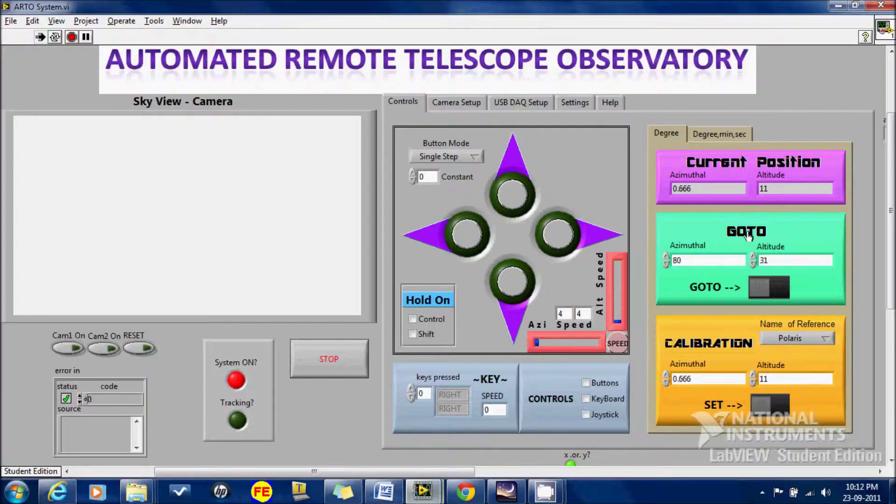
drag(700, 261, 651, 267)
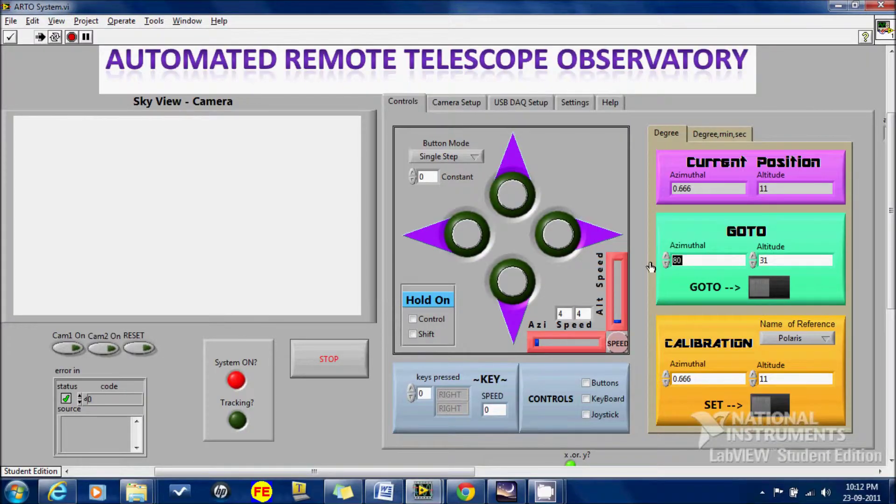
key(Tab)
text(23)
click(540, 343)
drag(619, 323, 618, 318)
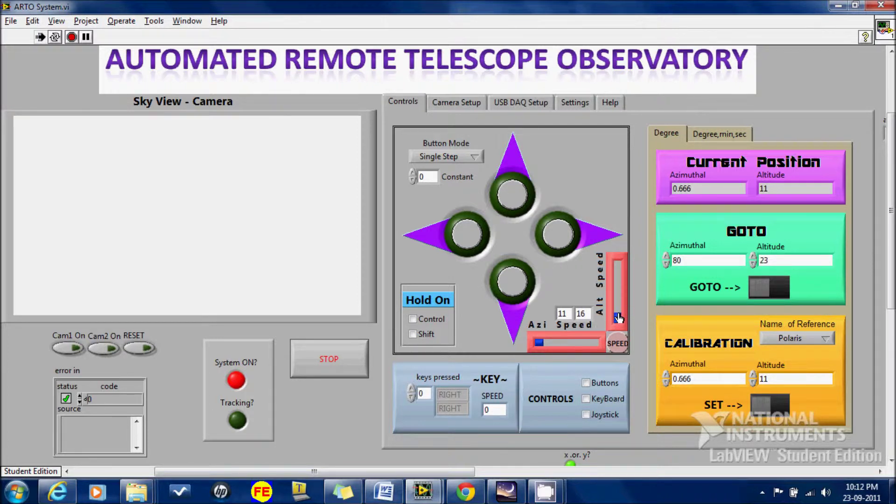
Slew to the GOTO target, nudge the telescope manually, then stop GOTO and return to Stellarium.
click(764, 293)
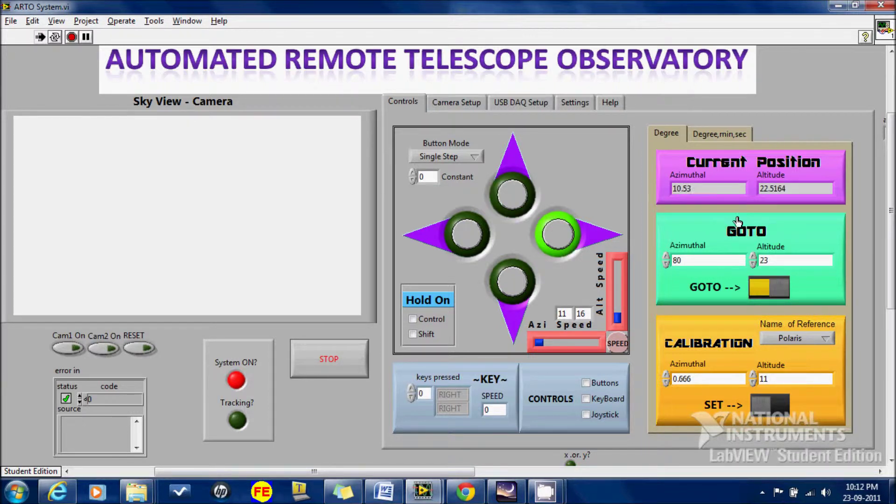
drag(760, 188, 789, 188)
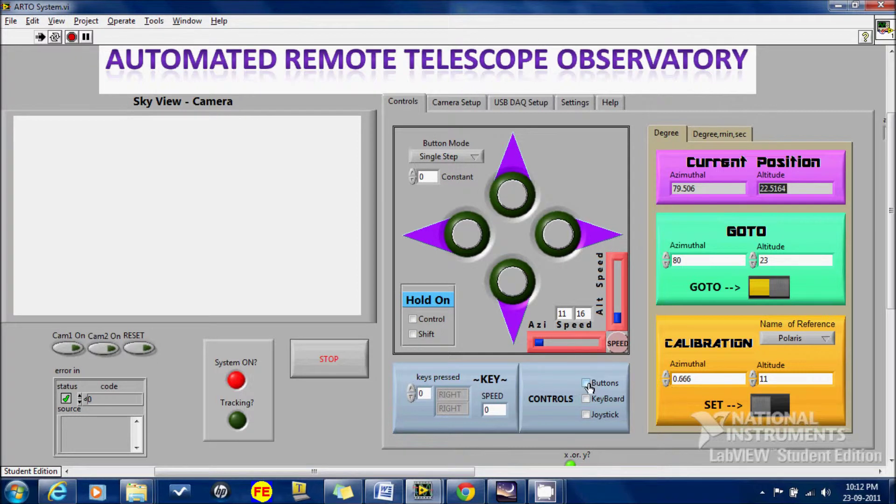
click(587, 384)
click(558, 235)
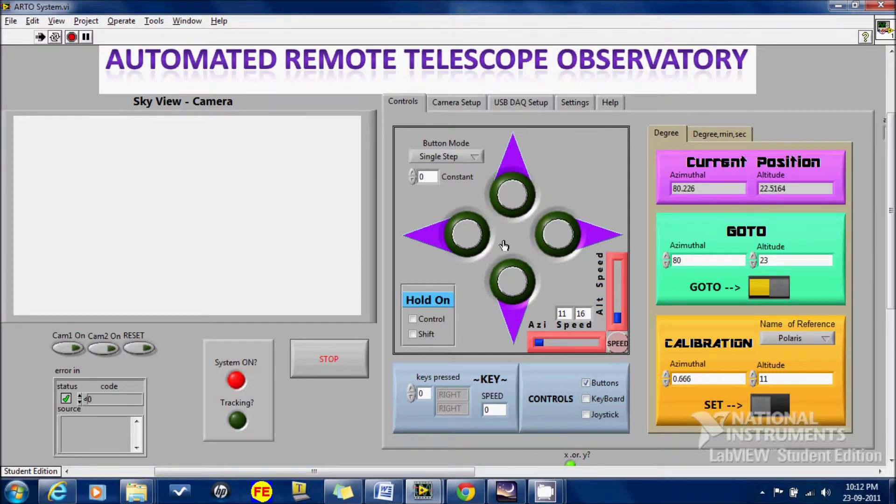
click(513, 290)
click(521, 206)
click(760, 288)
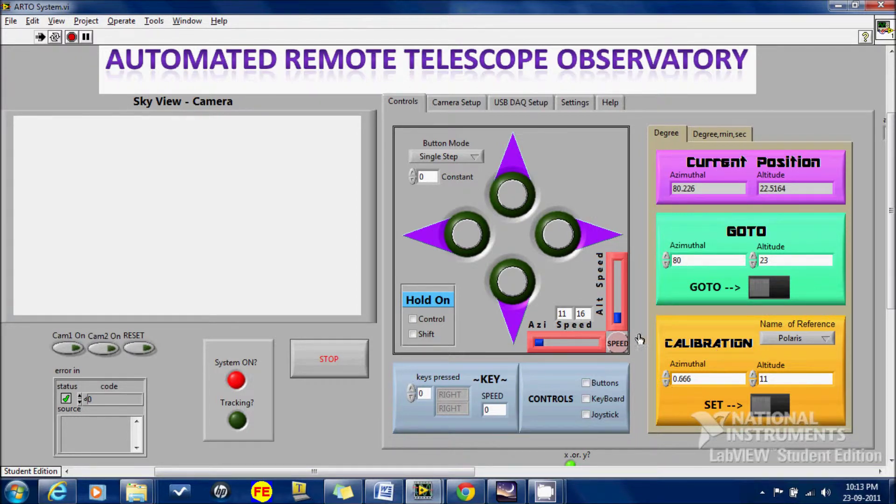
click(514, 498)
Zoom out, then select and centre Uranus at Az/Alt about +105°55'/+55°42'.
scroll(452, 339, down, 5)
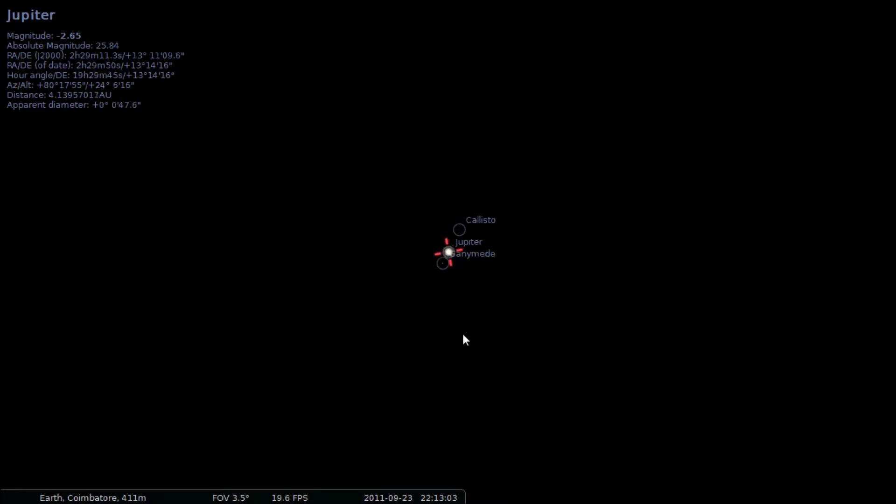
scroll(469, 340, down, 5)
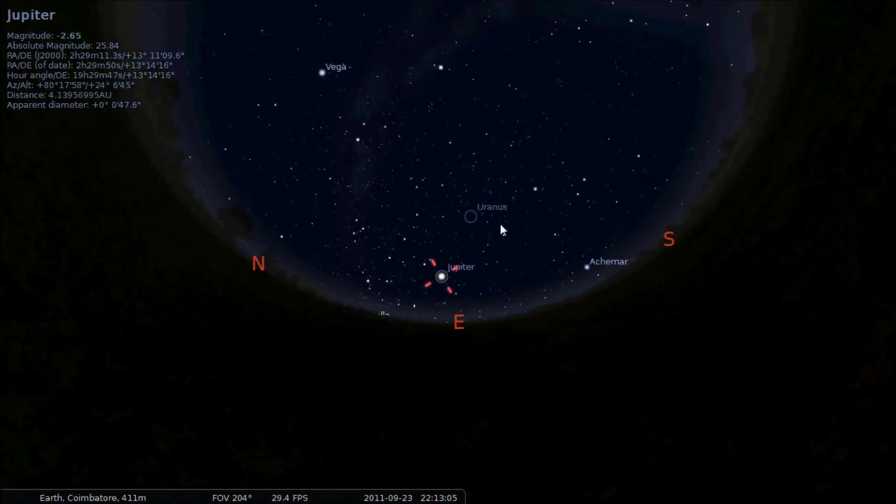
click(469, 216)
key(slash)
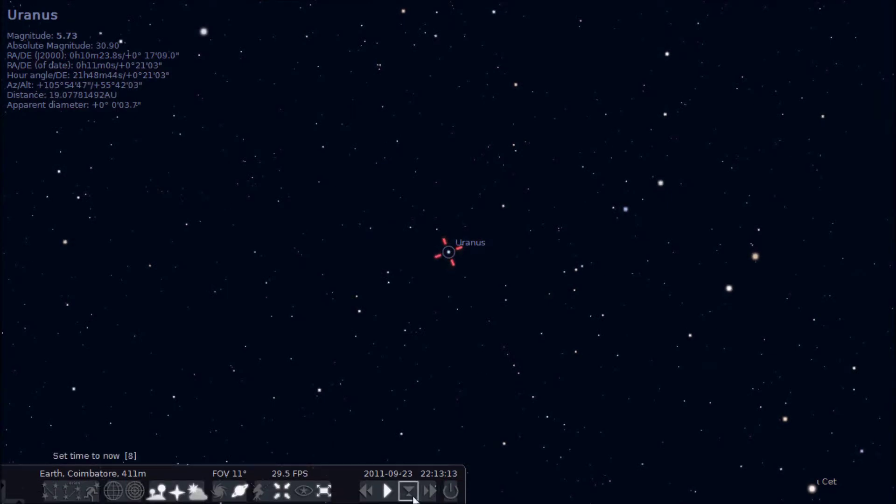
Return to the ARTO System.vi panel in LabVIEW.
key(super)
click(423, 492)
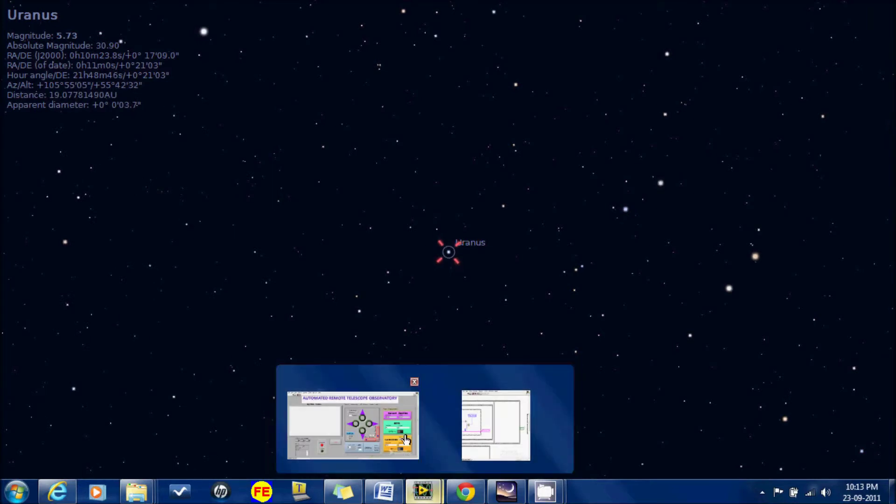
click(352, 425)
Set the GOTO target to azimuthal 105, altitude 55 and start the slew toward Uranus.
double_click(687, 263)
text(1)
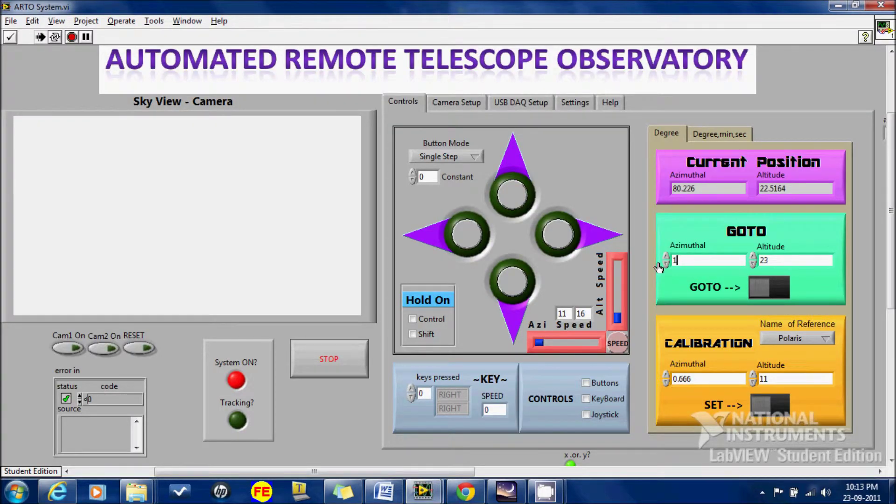
text(05)
double_click(764, 260)
text(55)
click(763, 291)
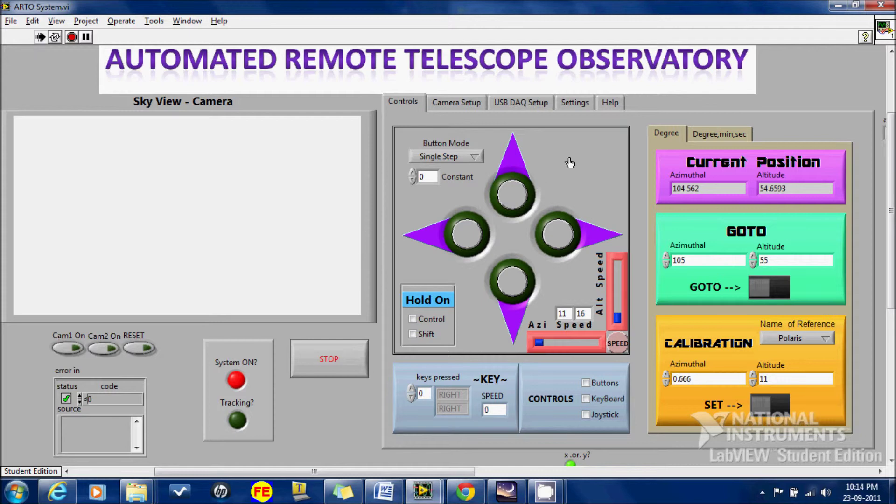
Tile the front panel and block diagram left and right, then maximise the block diagram.
click(187, 20)
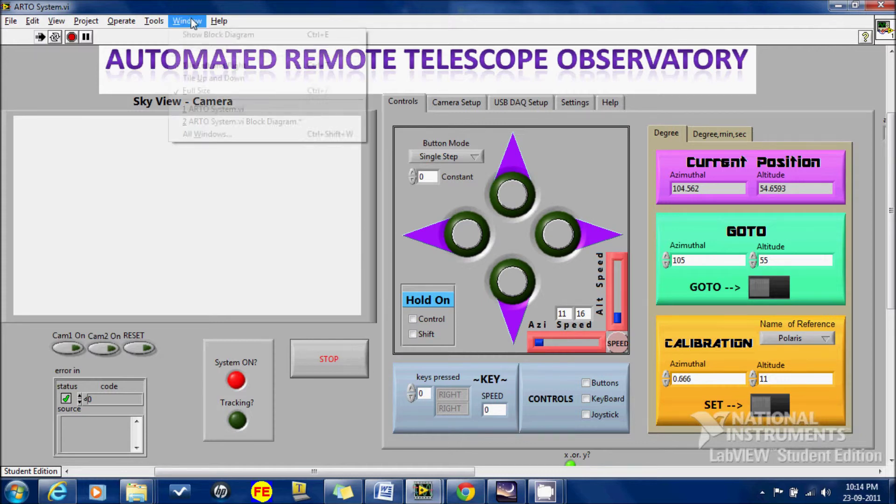
click(205, 64)
double_click(609, 13)
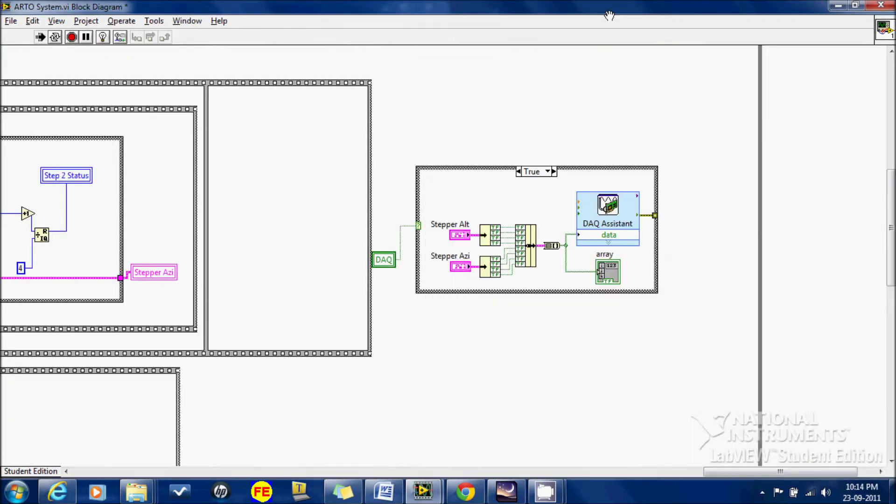
Scroll through the block diagram to the SET and GOTO case structures.
drag(752, 472, 168, 420)
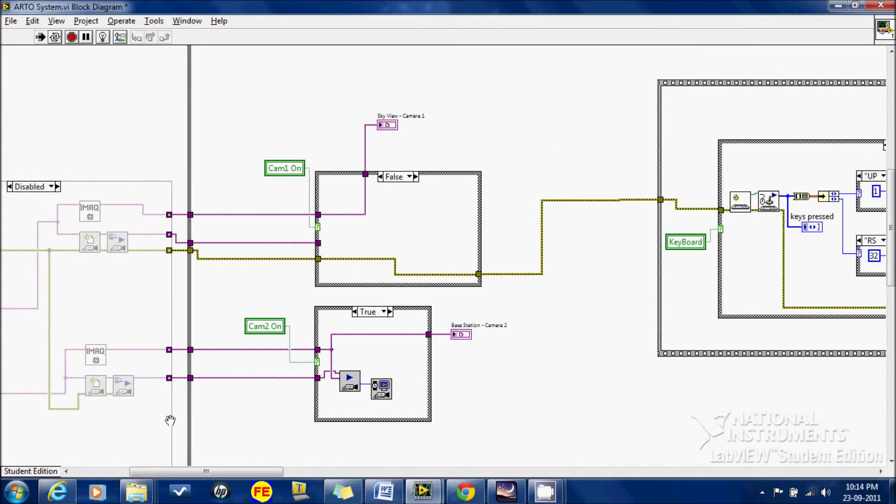
scroll(327, 401, down, 3)
scroll(478, 439, down, 8)
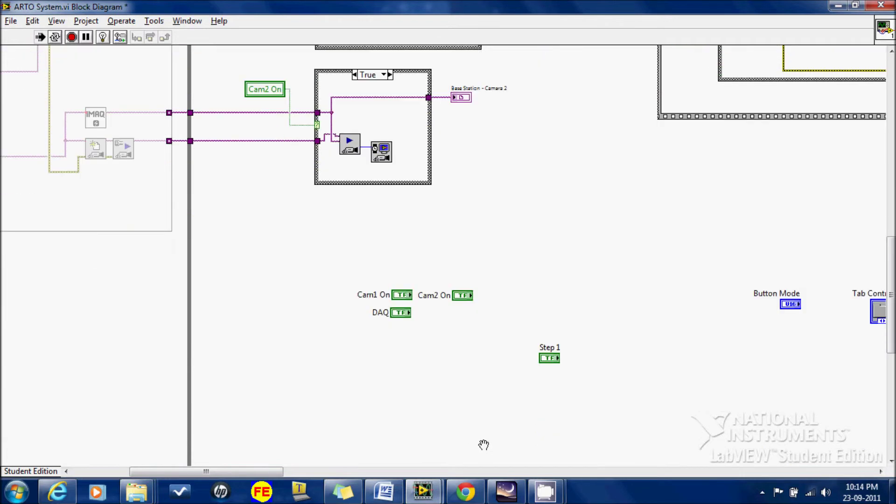
scroll(545, 472, left, 3)
scroll(550, 476, right, 10)
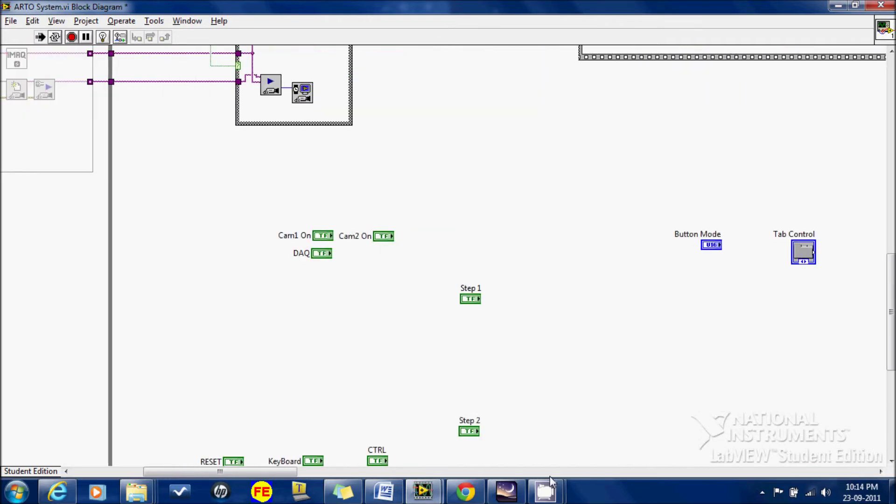
scroll(615, 408, up, 7)
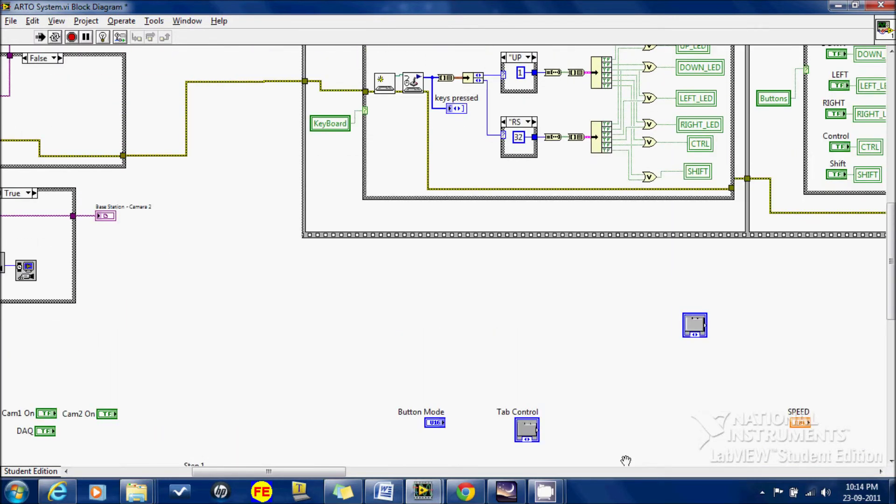
scroll(627, 472, right, 6)
scroll(628, 474, right, 14)
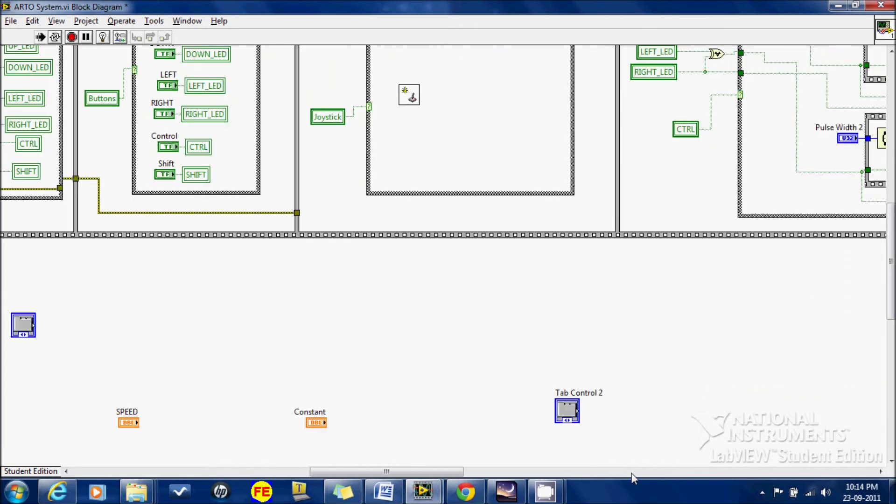
scroll(639, 425, down, 4)
scroll(639, 426, down, 2)
scroll(665, 475, right, 8)
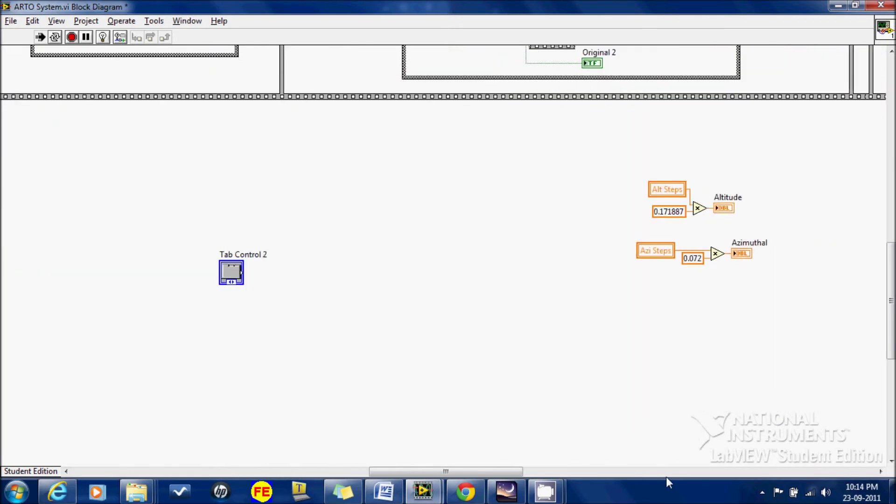
scroll(667, 469, right, 11)
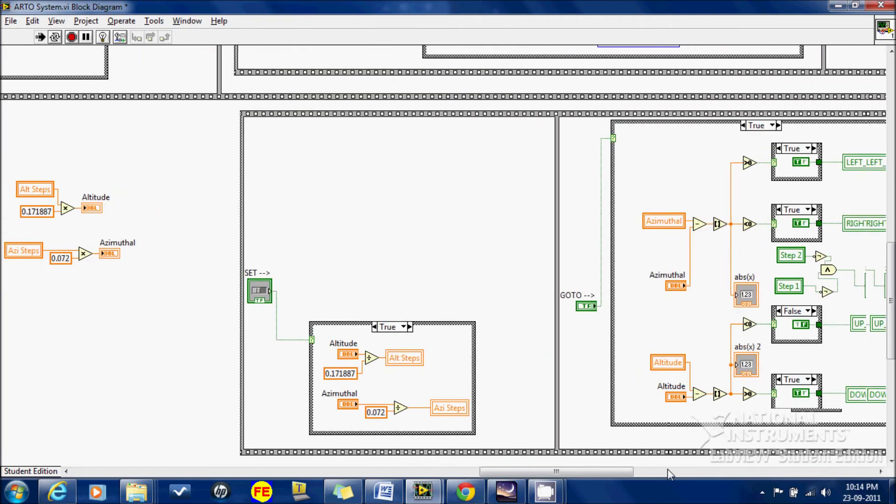